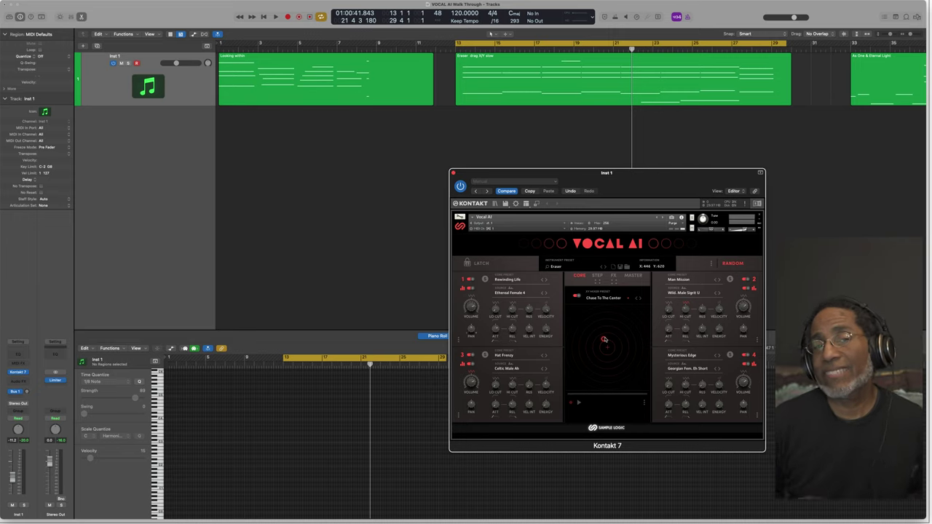
Nudge the Kontakt 7 Vocal AI window a few pixels up and to the left.
drag(655, 173, 643, 162)
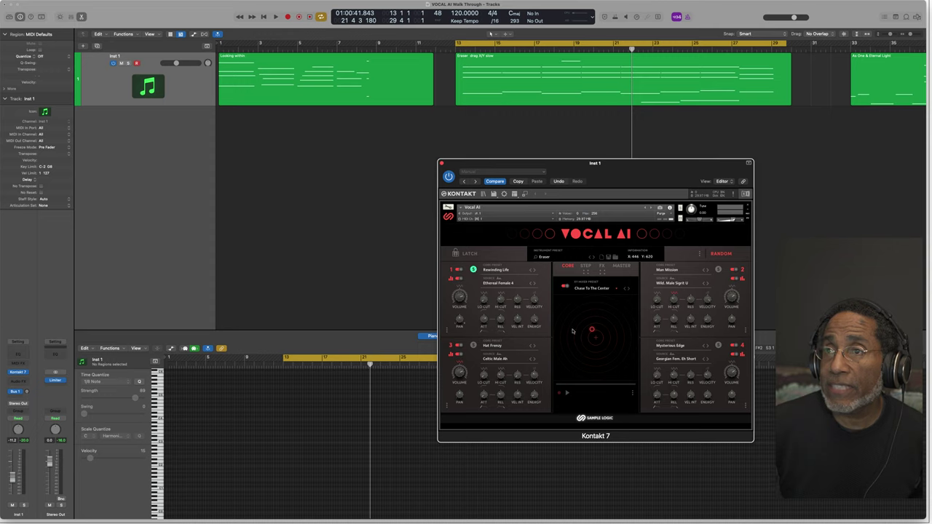
Audition the loop and raise source 1's volume to about -10 dB.
key(space)
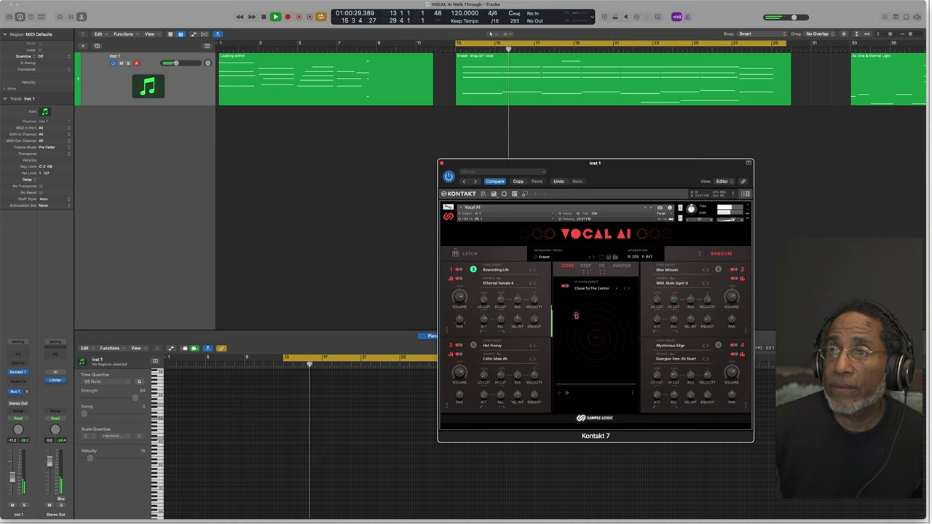
key(space)
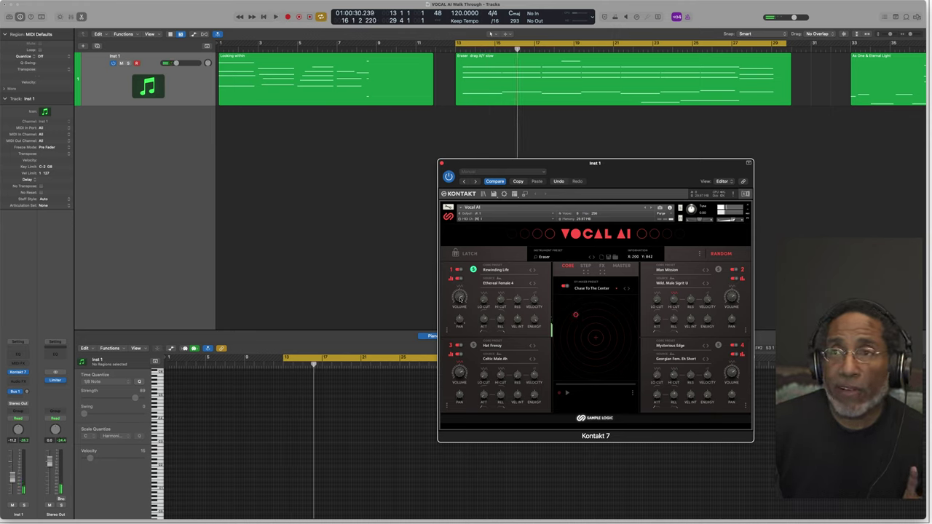
key(space)
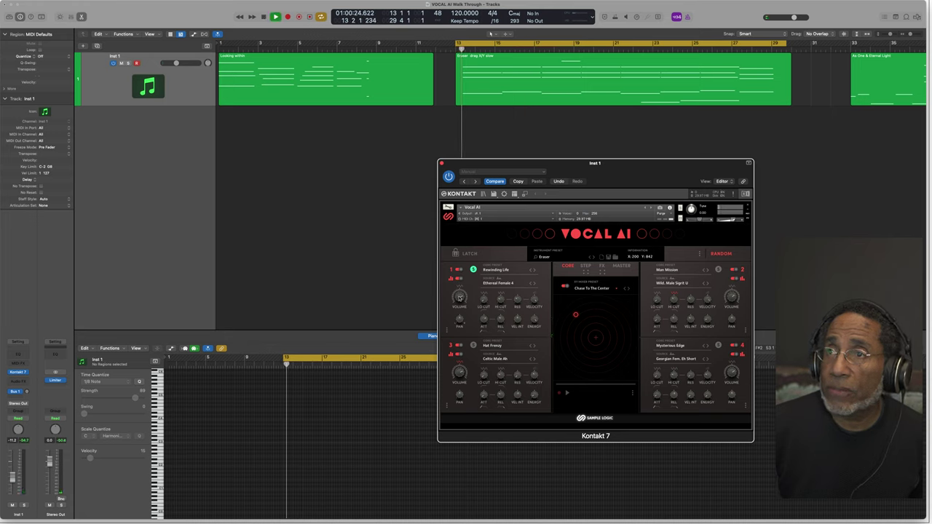
drag(457, 308, 461, 303)
key(space)
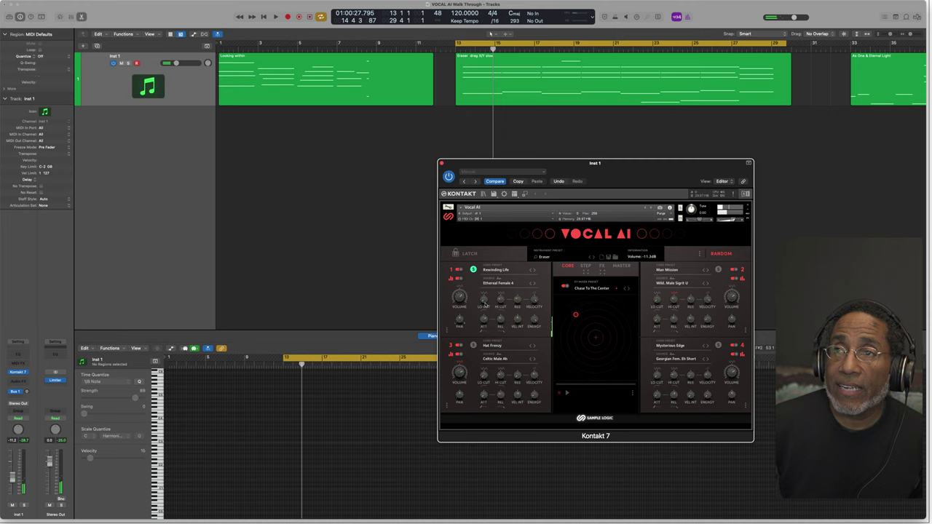
key(space)
Set source 1's low cut to about 177 Hz, raise its high cut, and lower resonance to about 39%.
mouse_move(483, 300)
mouse_down()
mouse_move(490, 284)
mouse_move(482, 301)
mouse_up()
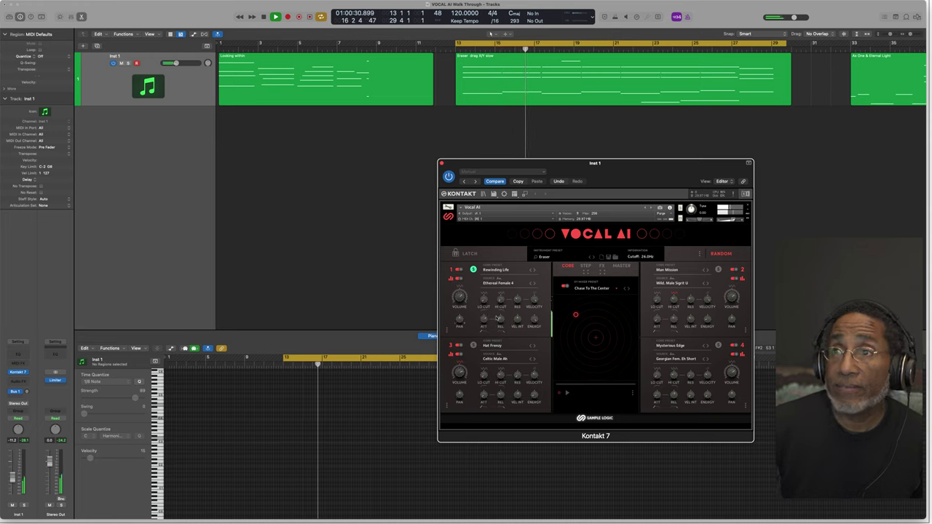
mouse_move(501, 302)
mouse_down()
mouse_move(514, 277)
mouse_move(514, 302)
mouse_up()
key(space)
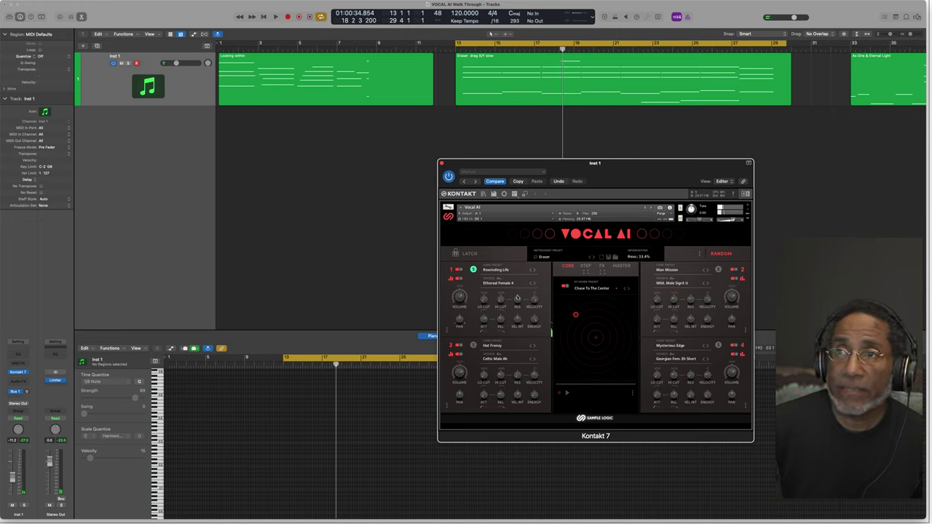
key(space)
mouse_move(522, 288)
mouse_down()
mouse_move(519, 302)
mouse_move(530, 304)
mouse_up()
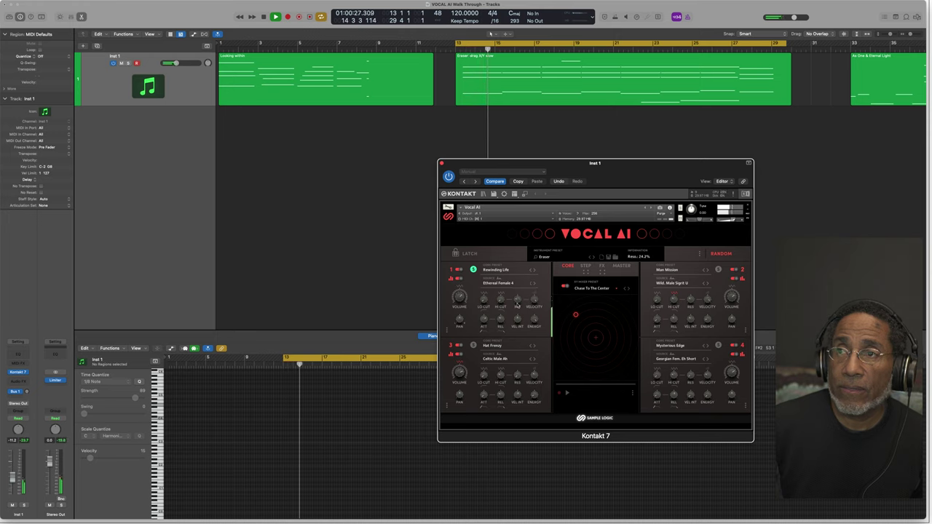
key(space)
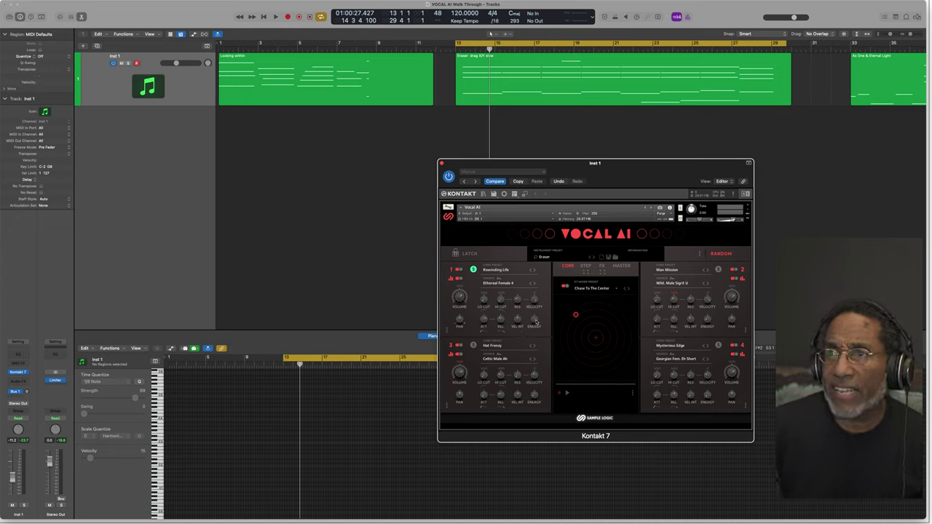
Audition the loop, then move the XY mix point to just below the pad's center.
key(space)
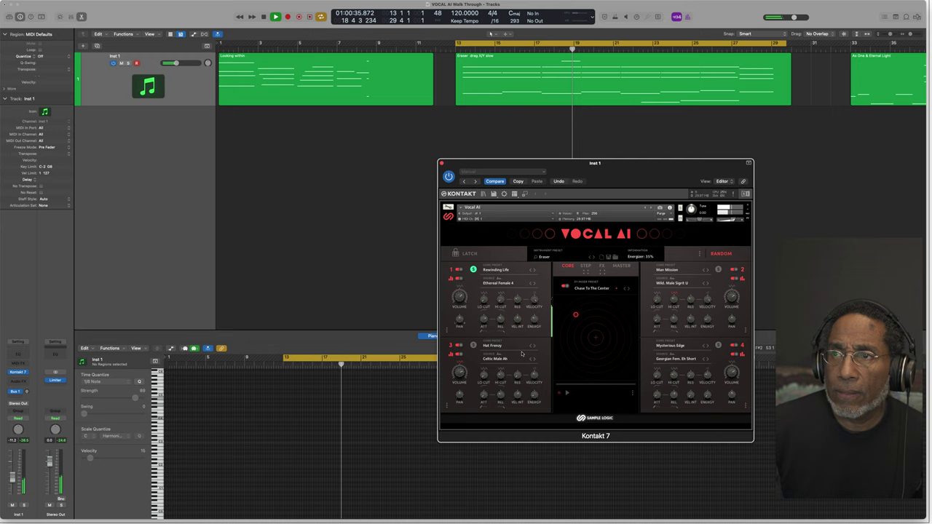
key(space)
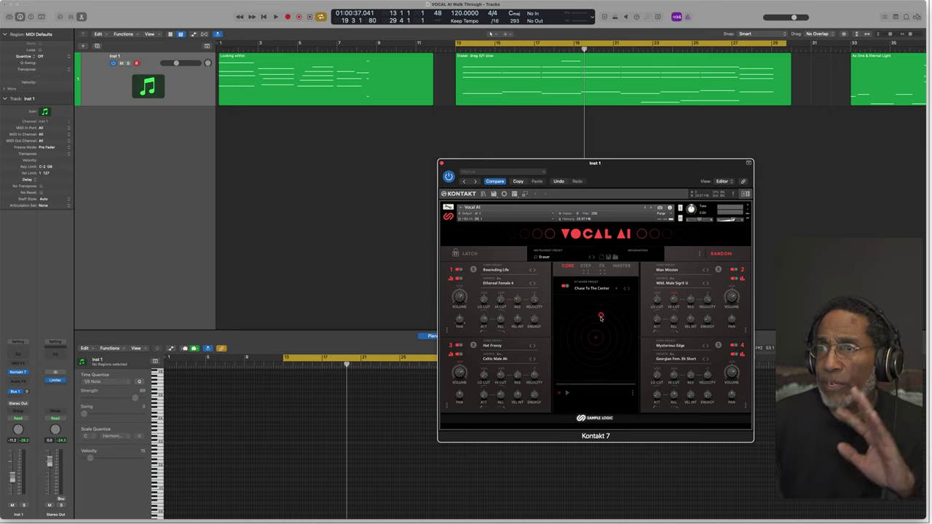
drag(600, 318, 599, 340)
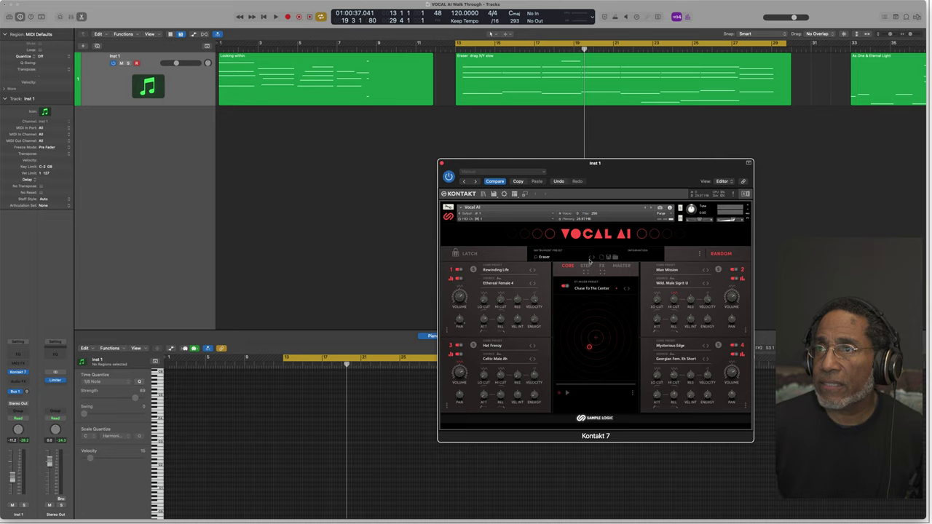
Load the End Of Earth instrument preset, then step back to Eraser.
click(590, 259)
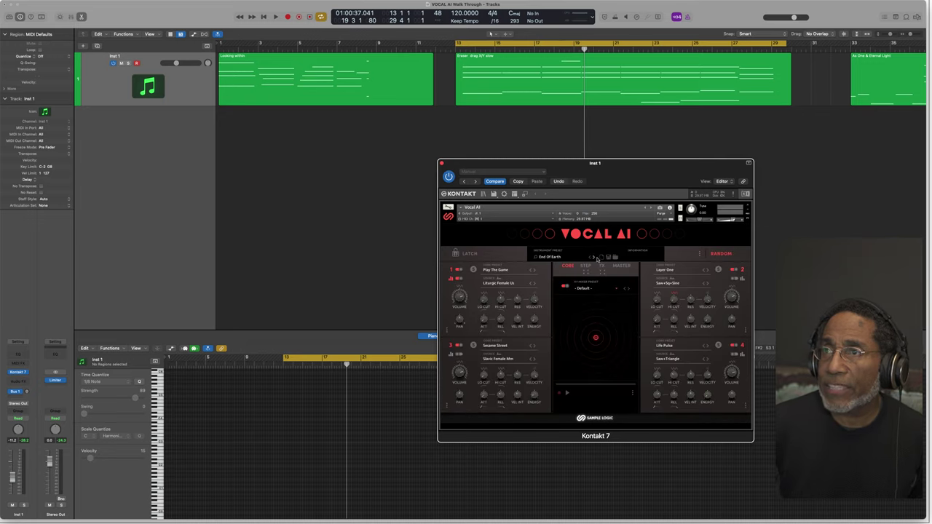
click(594, 259)
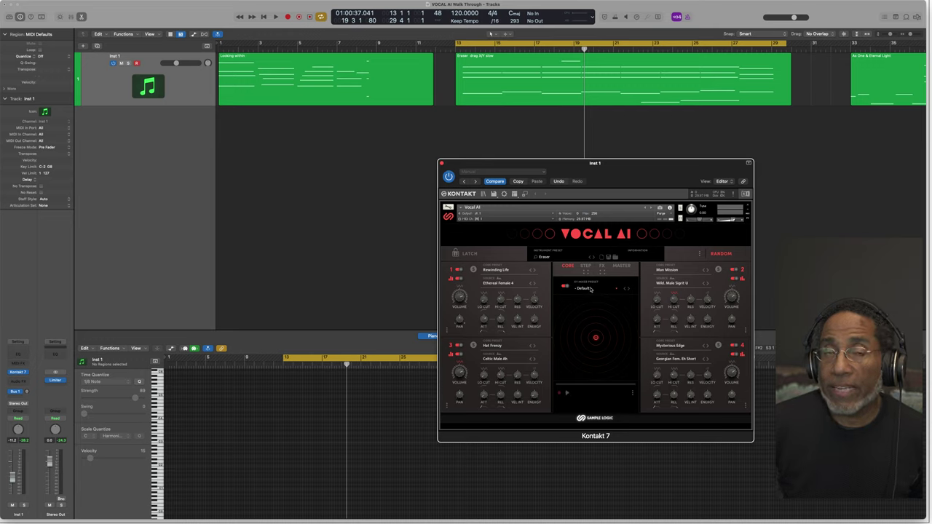
While the loop plays, switch the XY mixer preset to Angry Bubbles, then bring up the XY pad settings.
key(space)
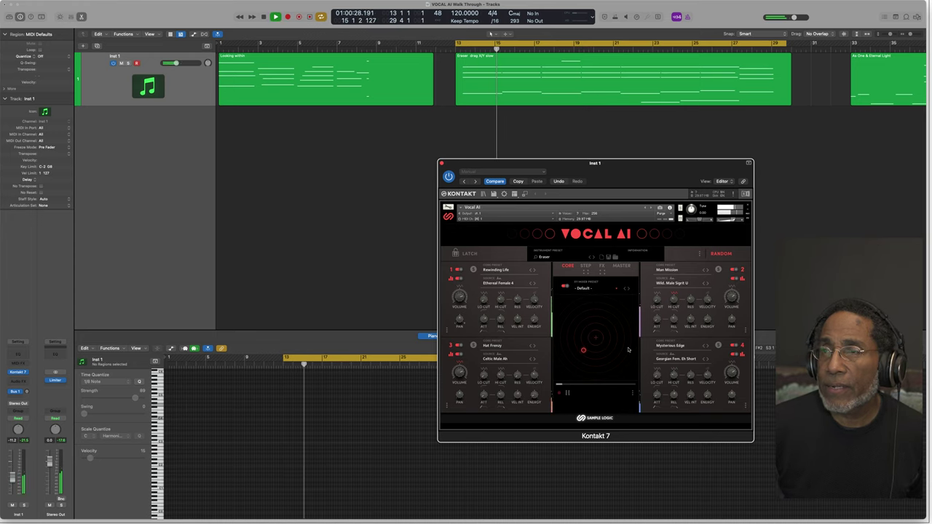
click(629, 290)
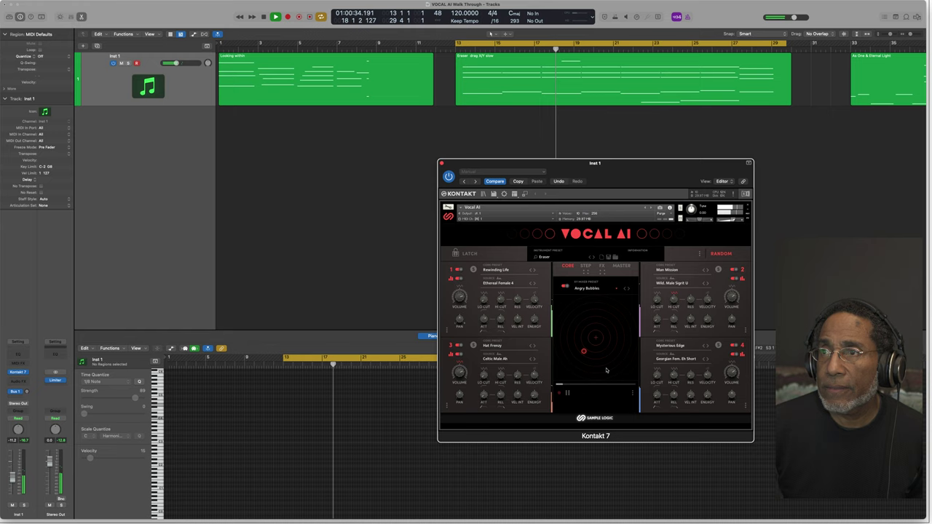
key(space)
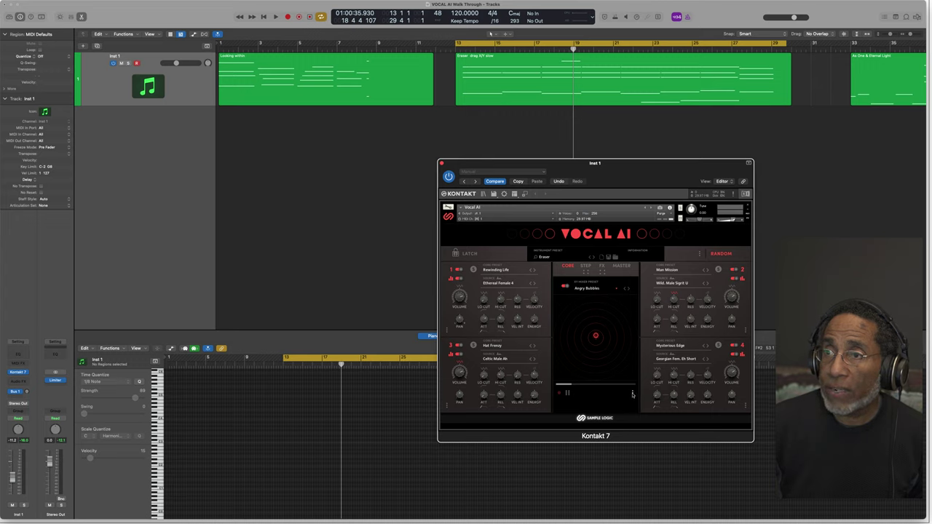
click(631, 394)
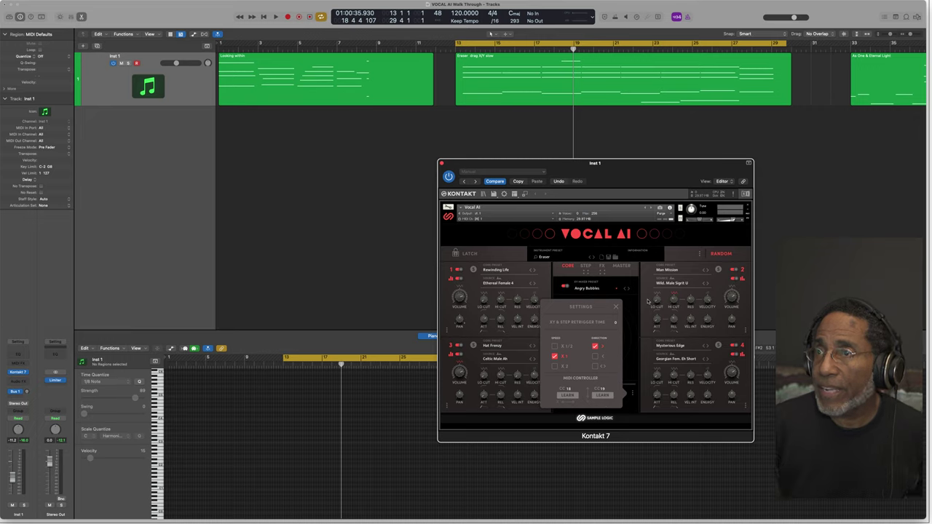
Close the XY pad Settings popup, keeping Angry Bubbles loaded.
click(617, 306)
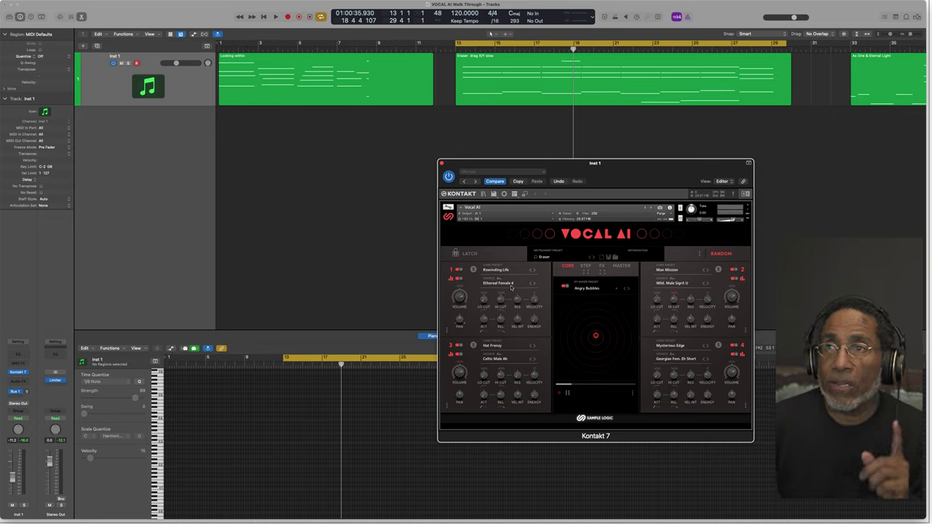
click(510, 286)
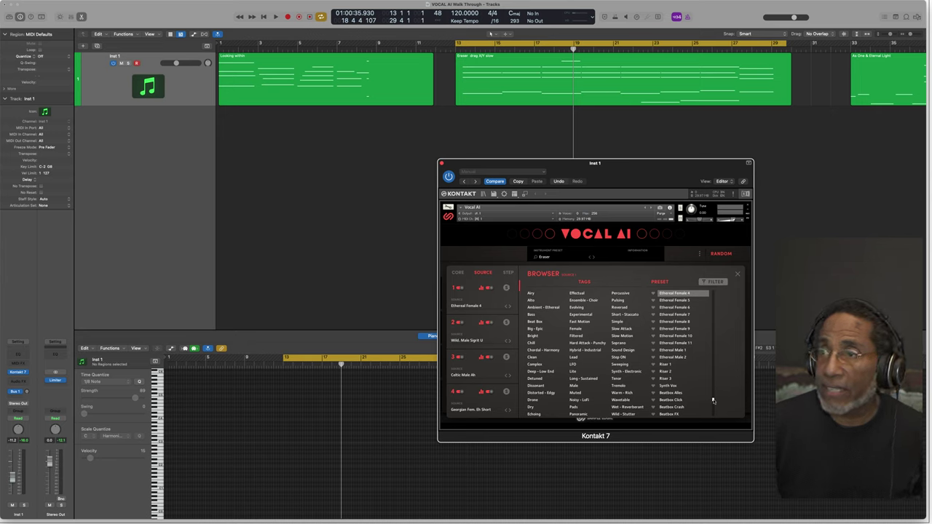
scroll(713, 399, up, 10)
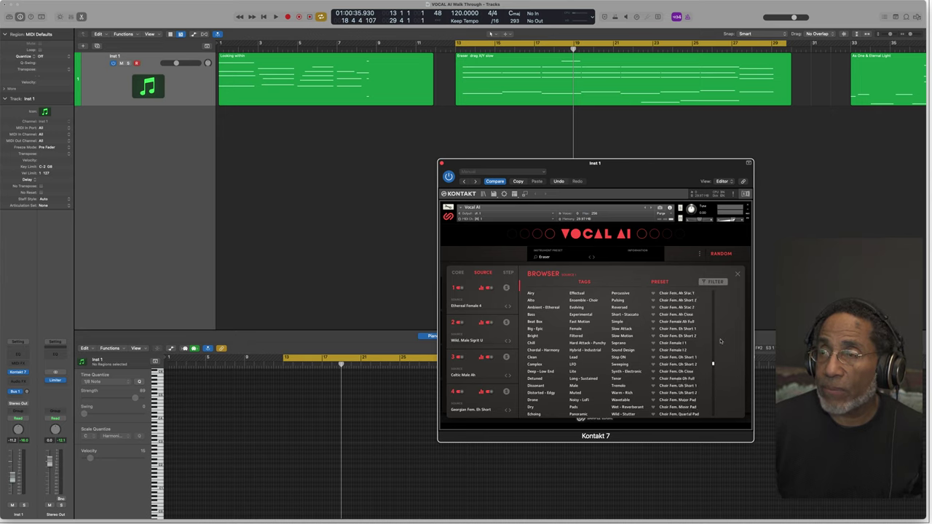
scroll(721, 324, up, 3)
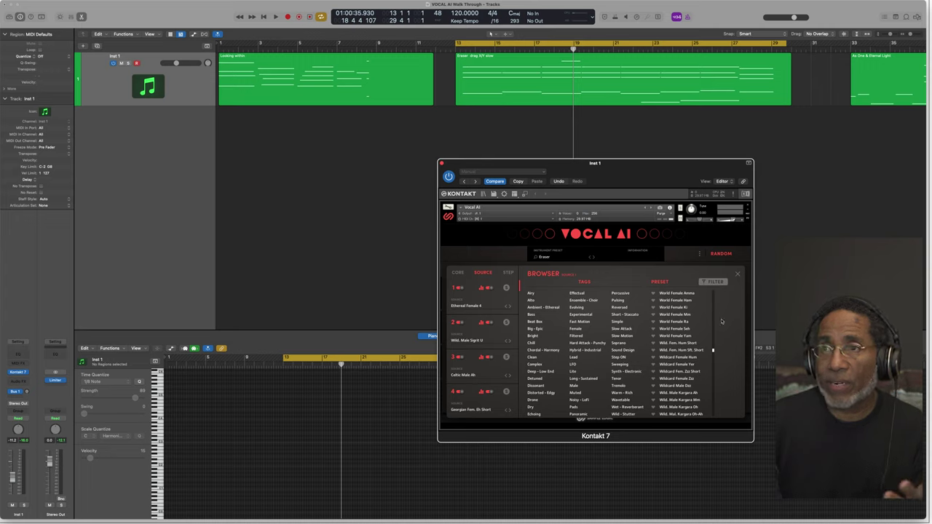
scroll(721, 321, up, 8)
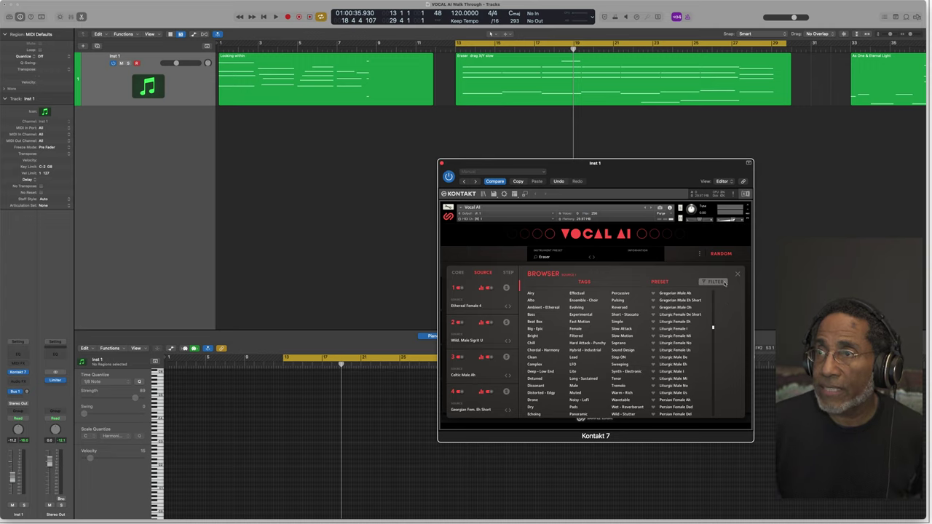
scroll(720, 316, down, 5)
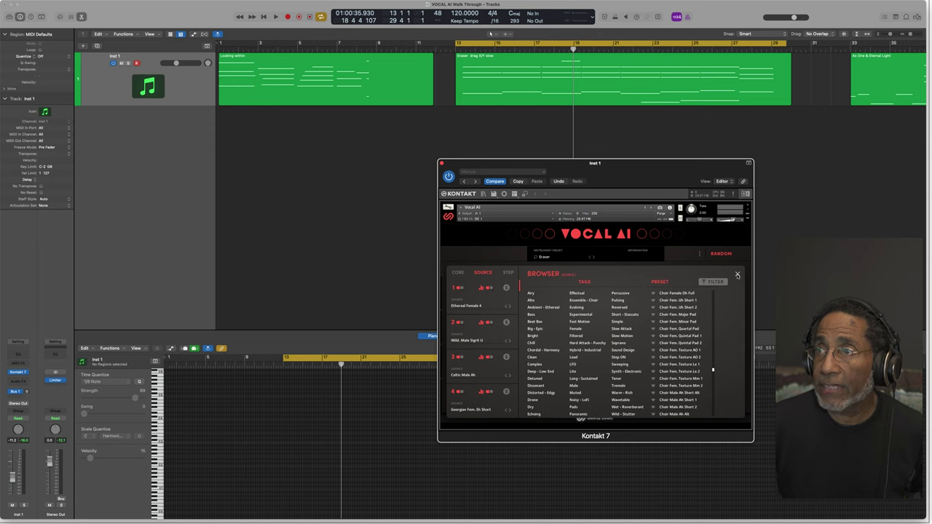
click(737, 275)
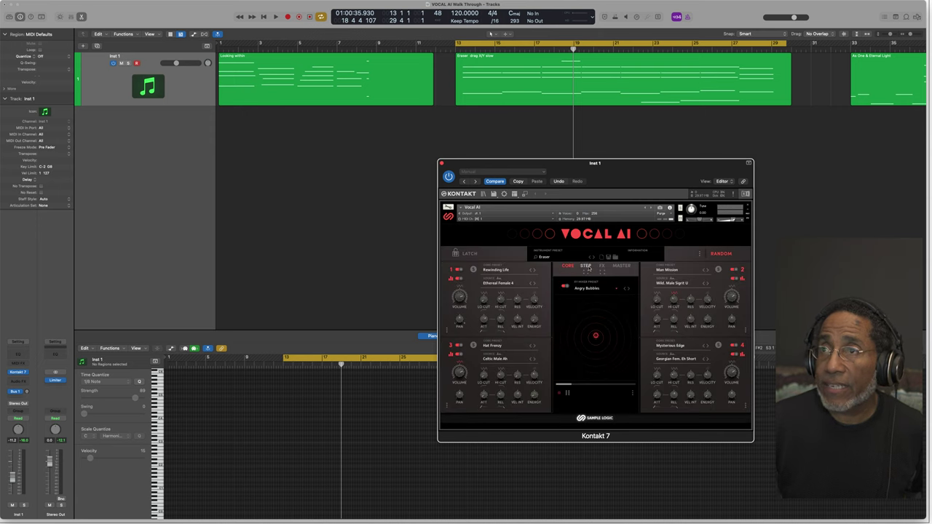
On the STEP page, lower row 2's first step velocity to 18 while auditioning the loop.
click(586, 267)
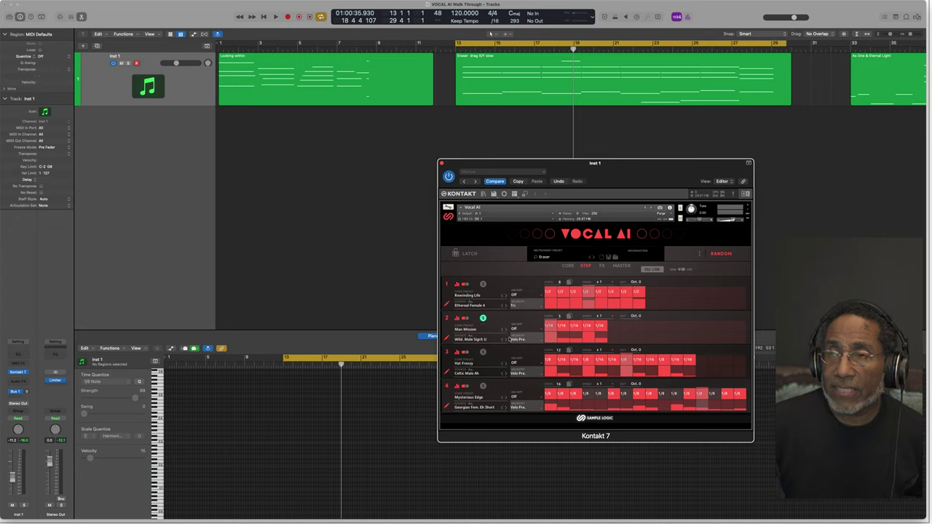
key(space)
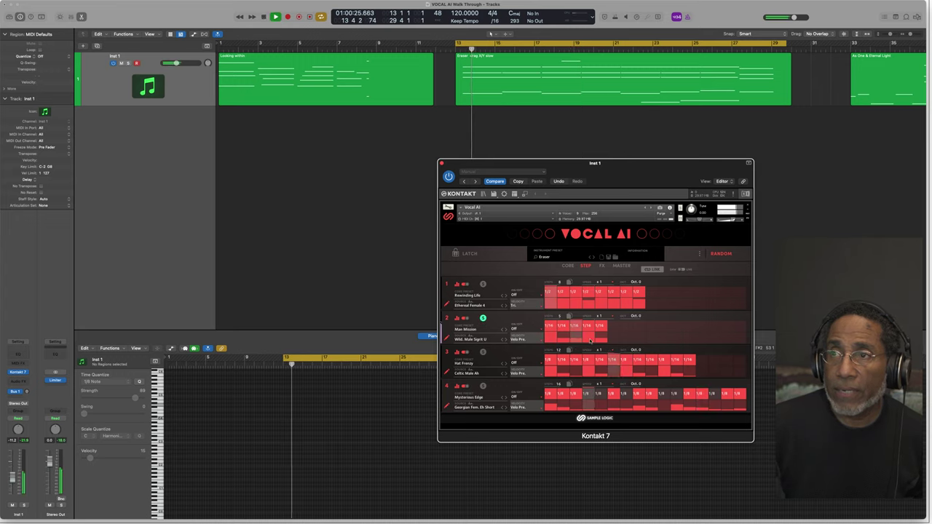
click(549, 342)
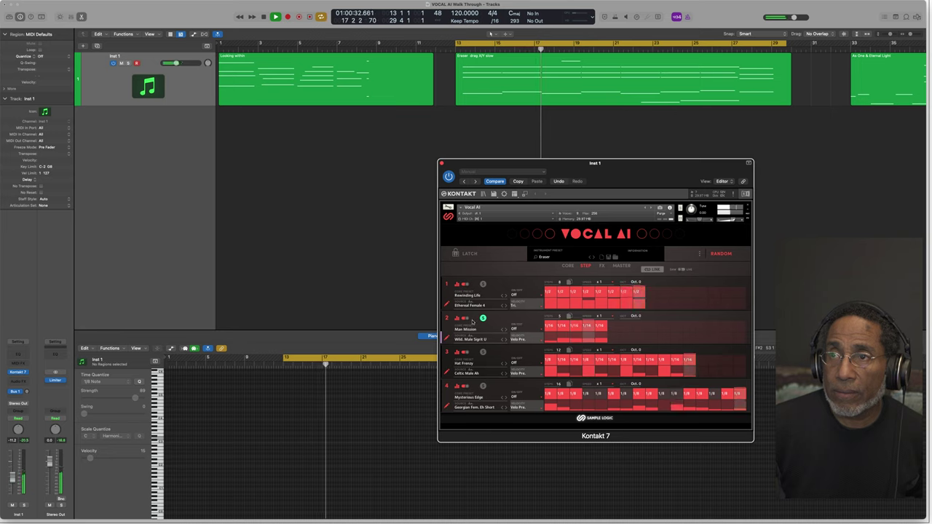
key(space)
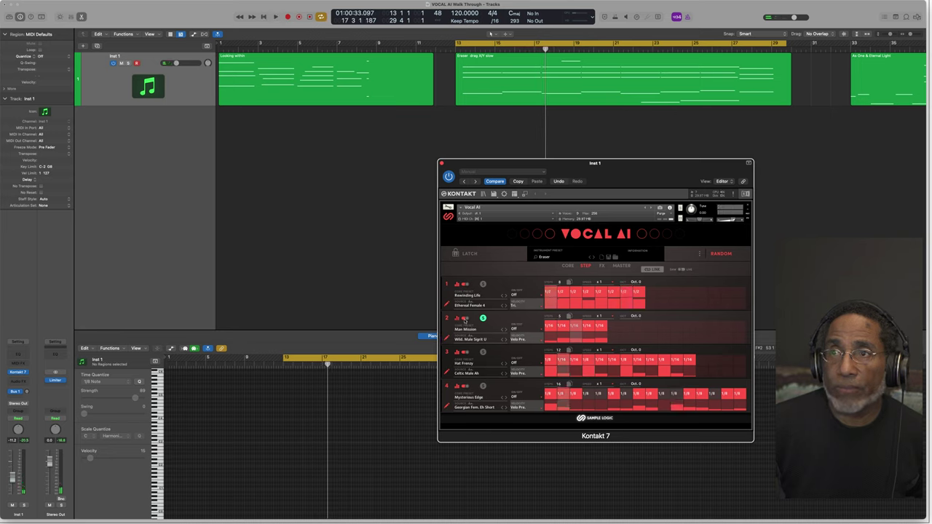
key(space)
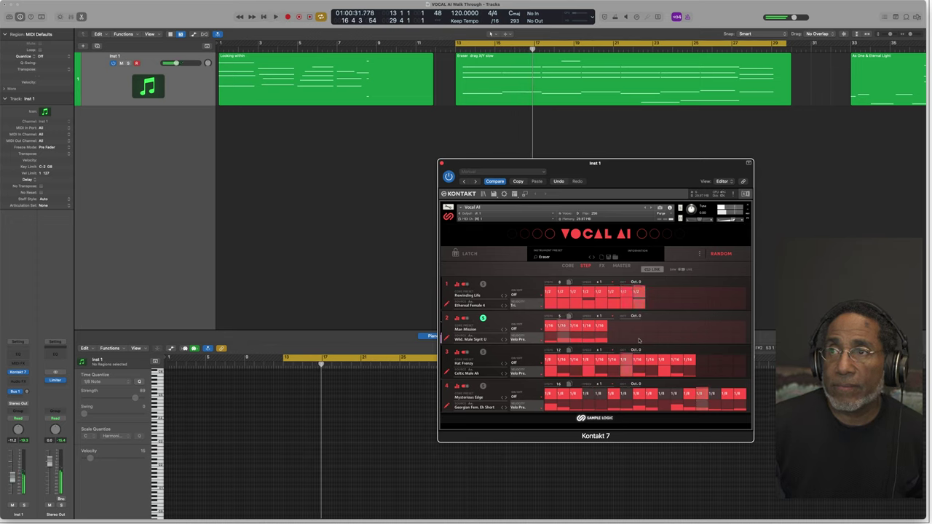
On the FX page, inspect row 2's effect list and Compressor settings, then open Random Settings.
click(602, 267)
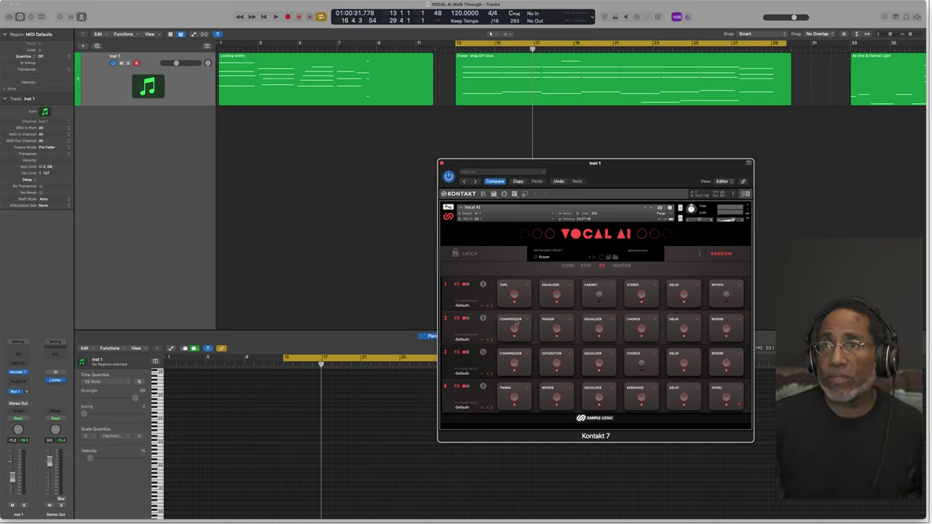
click(517, 320)
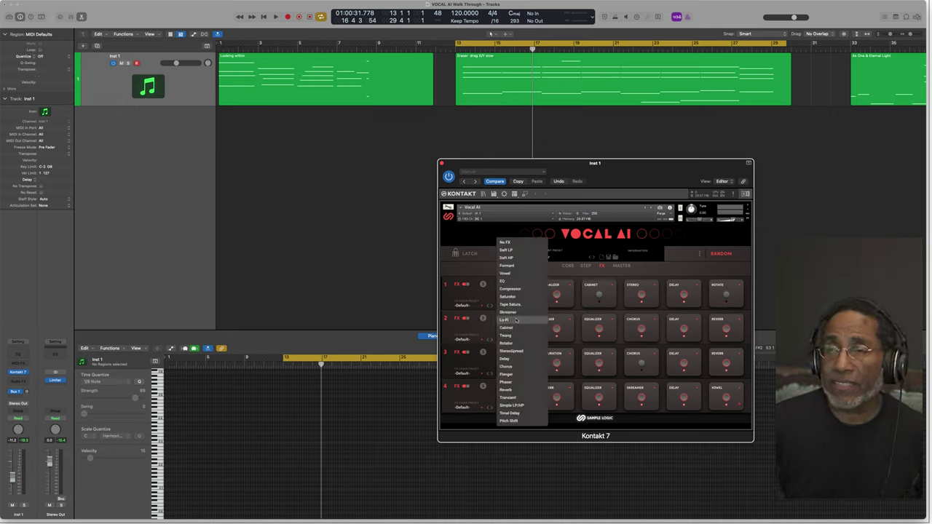
click(664, 273)
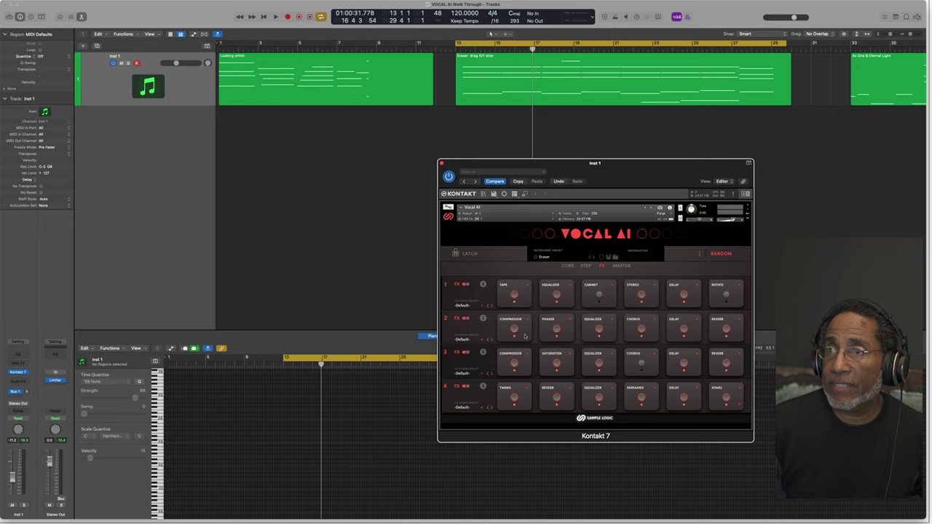
click(524, 335)
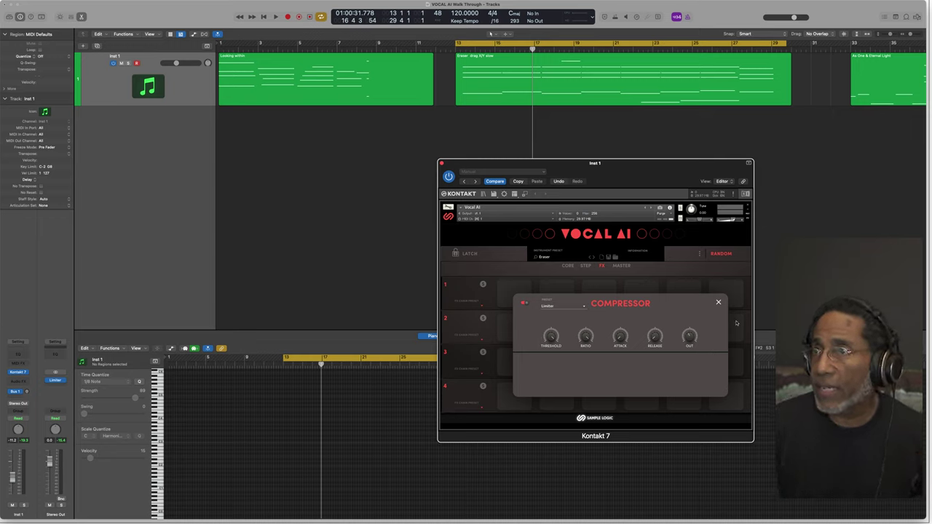
click(718, 301)
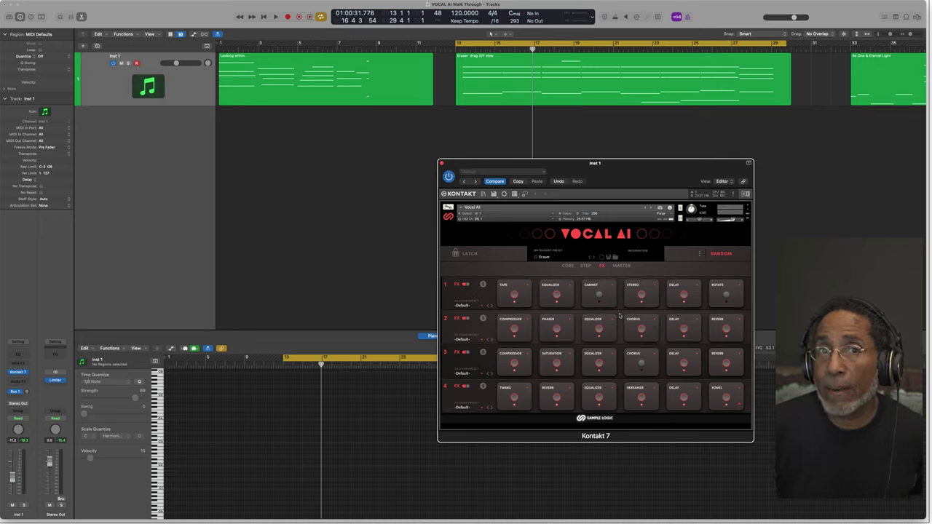
click(719, 254)
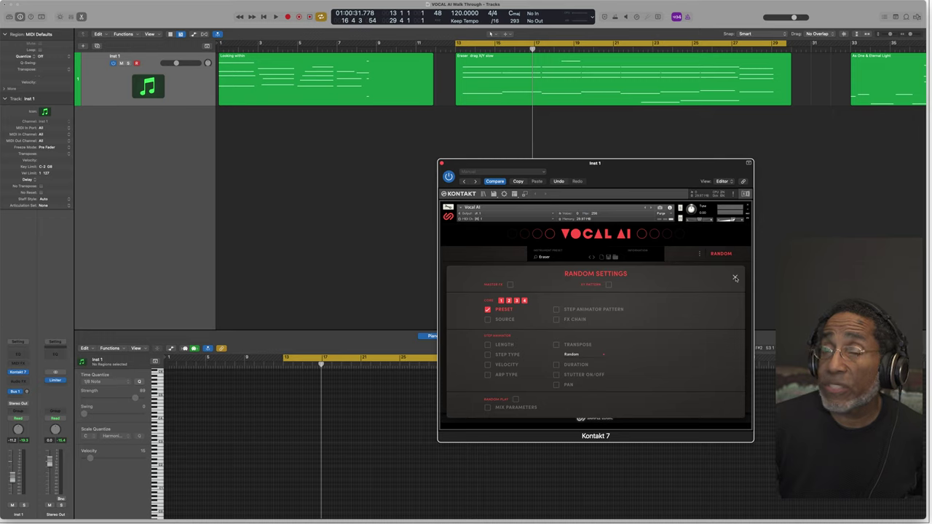
Close the Random Settings overlay and switch to the CORE page.
click(735, 277)
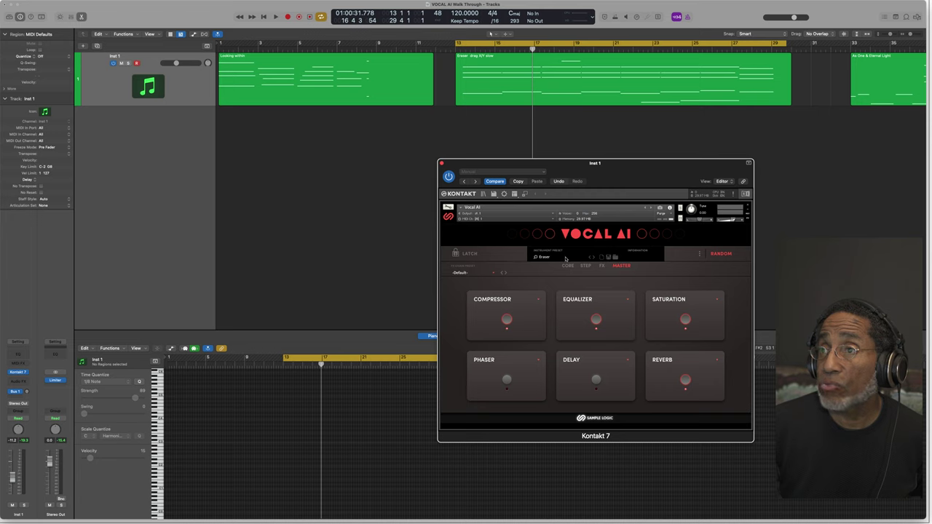
click(568, 266)
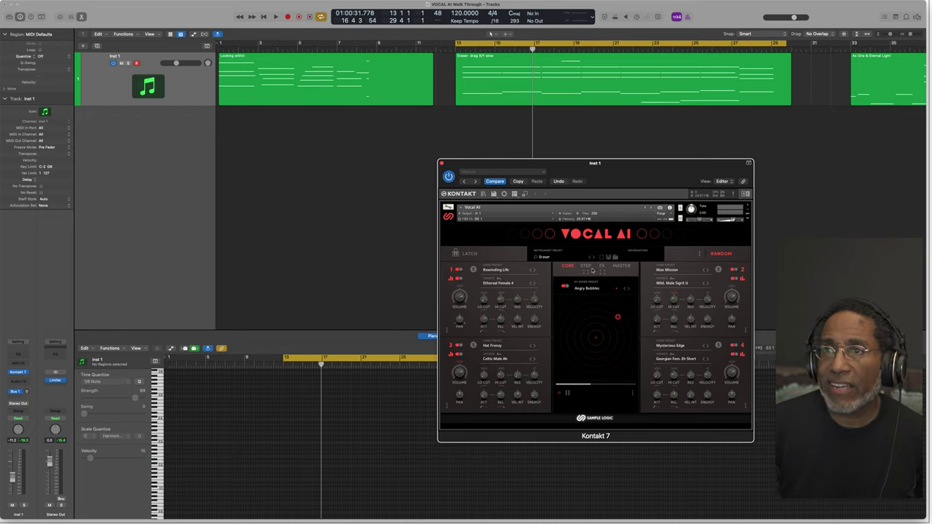
Move the Kontakt window left and set the cycle range to bars 1–12 over Looking Within.
drag(623, 178, 574, 176)
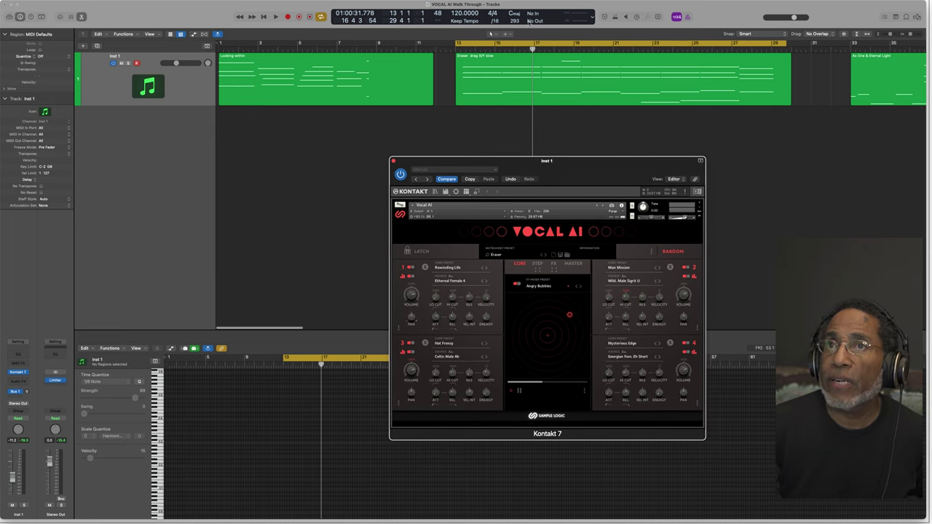
drag(533, 36, 294, 36)
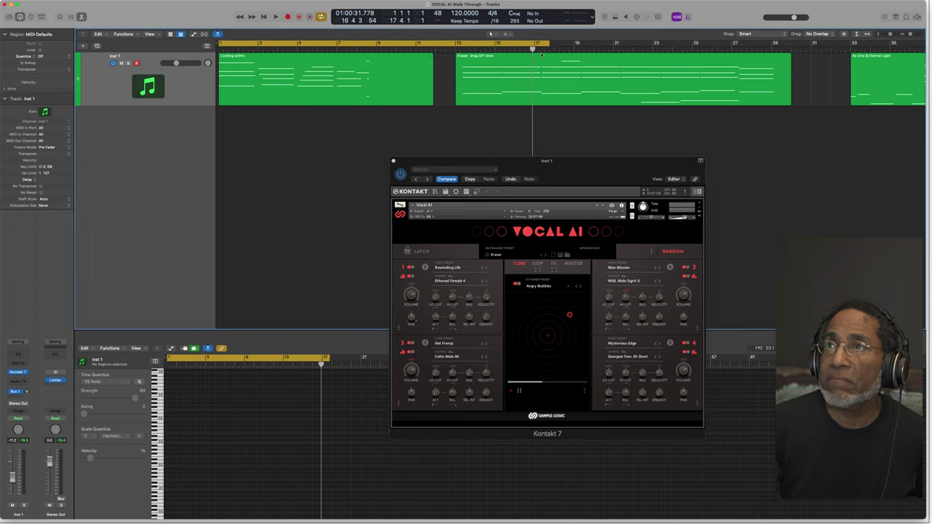
drag(550, 44, 437, 45)
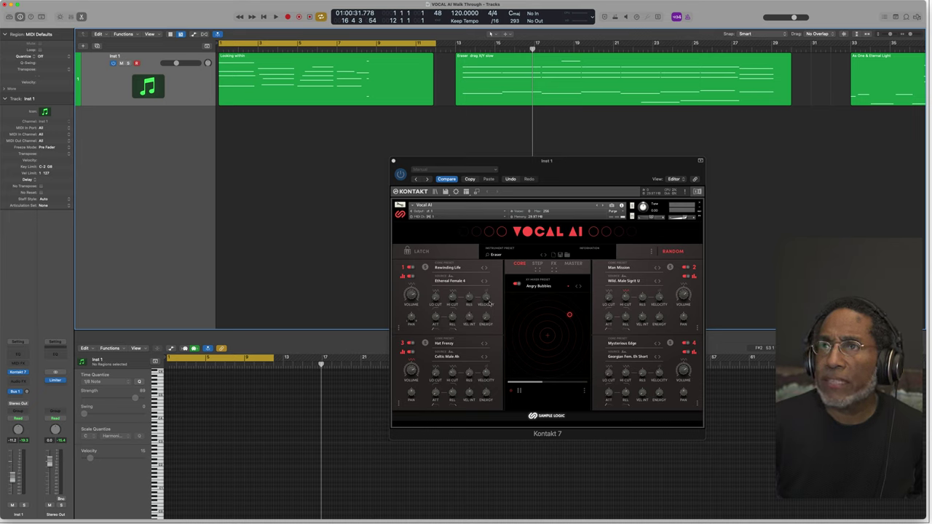
Load the Looking Within instrument preset from the browser list and start loop playback.
click(502, 257)
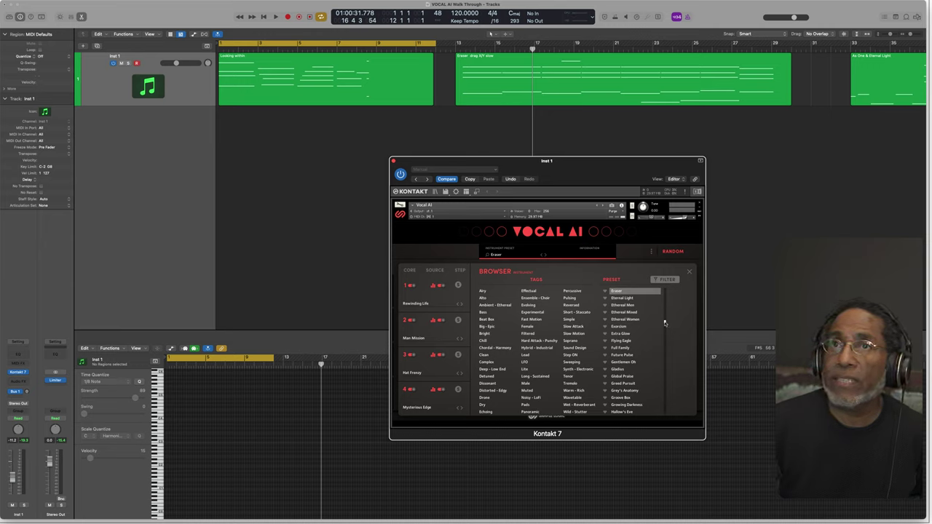
scroll(664, 323, down, 5)
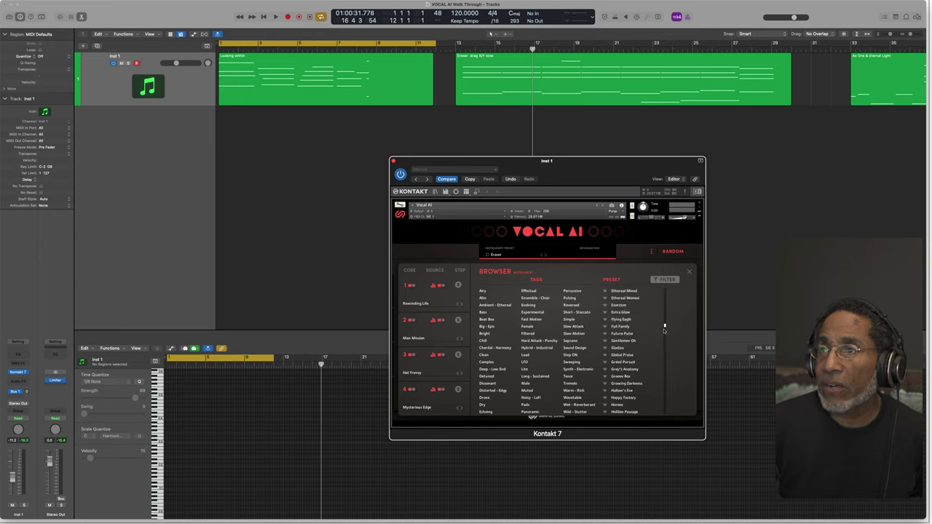
scroll(666, 349, down, 5)
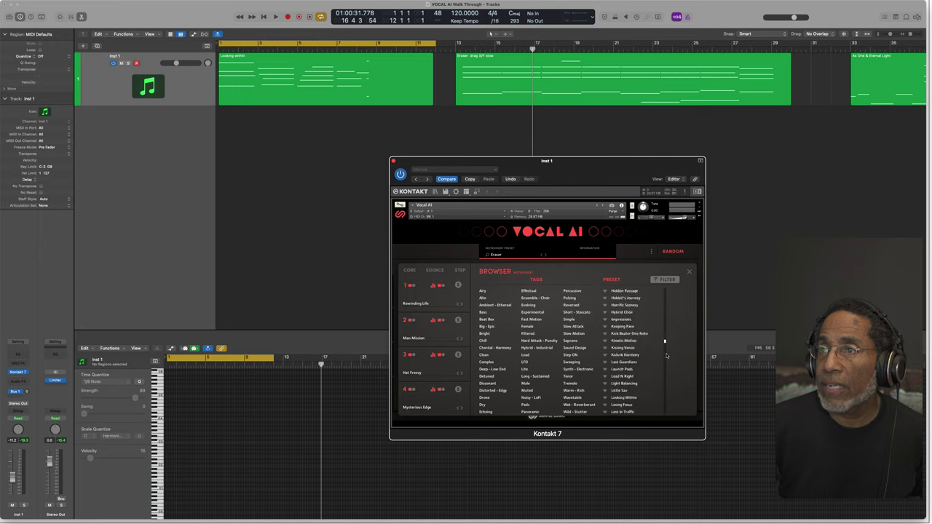
scroll(664, 362, down, 2)
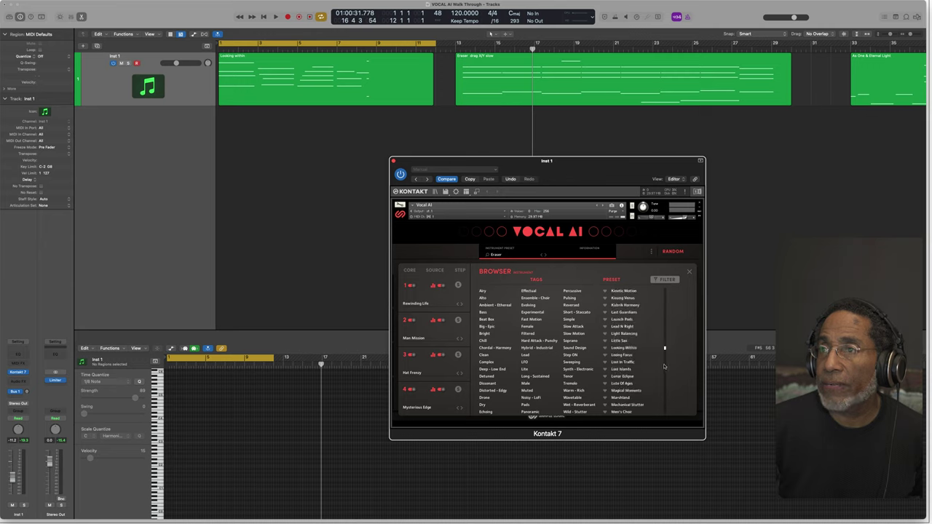
click(623, 347)
key(space)
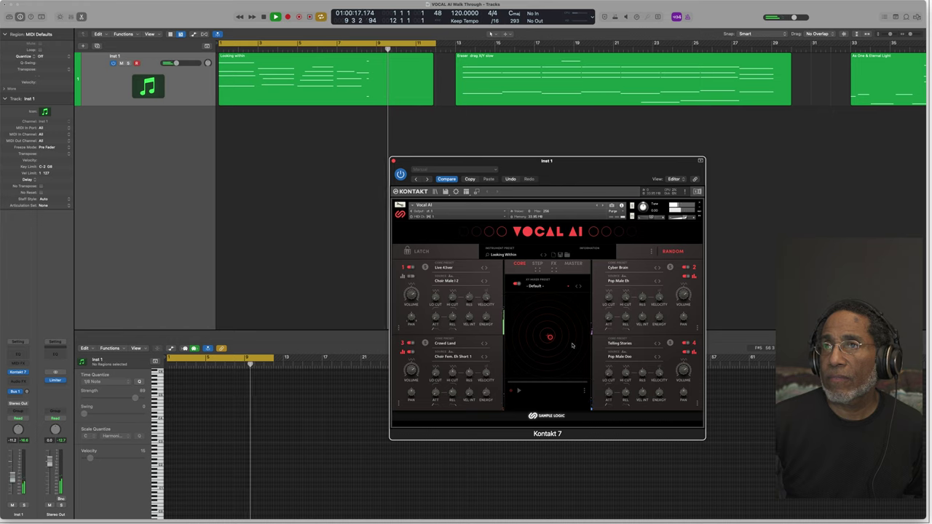
Restart playback from the beginning, shift the XY mixer puck up and right, then stop.
key(space)
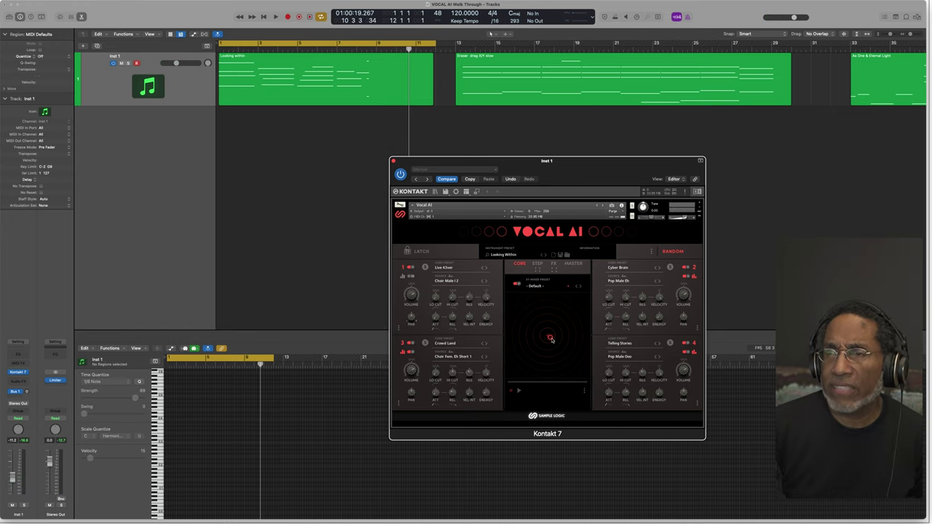
key(space)
drag(552, 340, 571, 313)
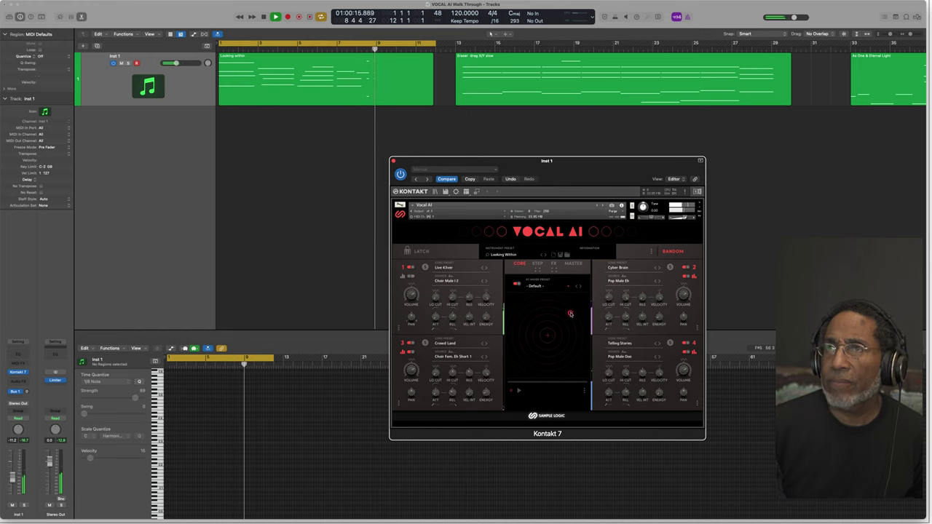
key(space)
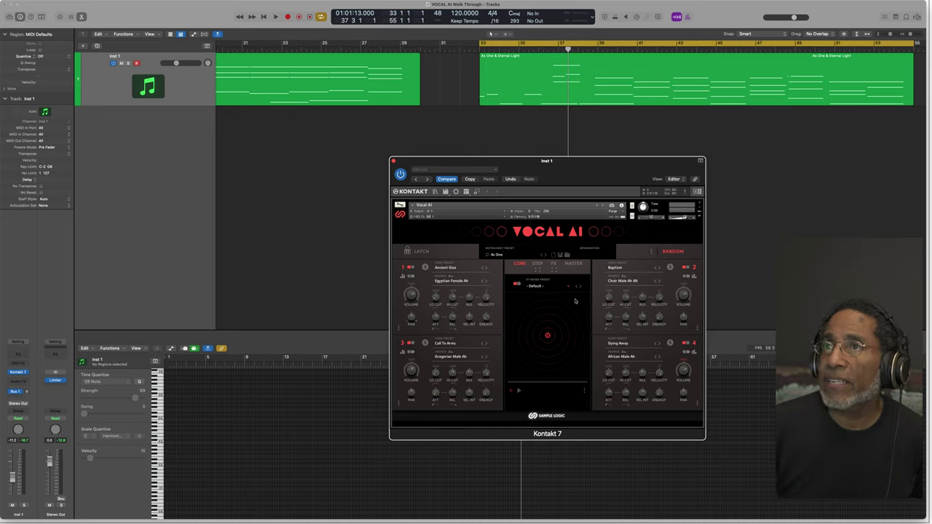
Play from bar 33 with the As One preset, nudge the XY puck, and stop near bar 57.
key(space)
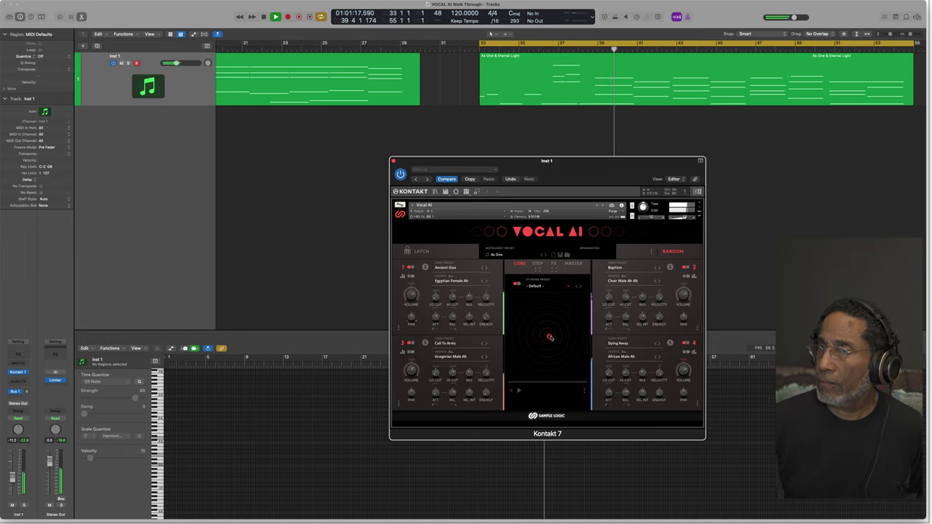
mouse_move(549, 338)
mouse_down()
mouse_move(562, 334)
mouse_move(534, 358)
mouse_move(548, 340)
mouse_up()
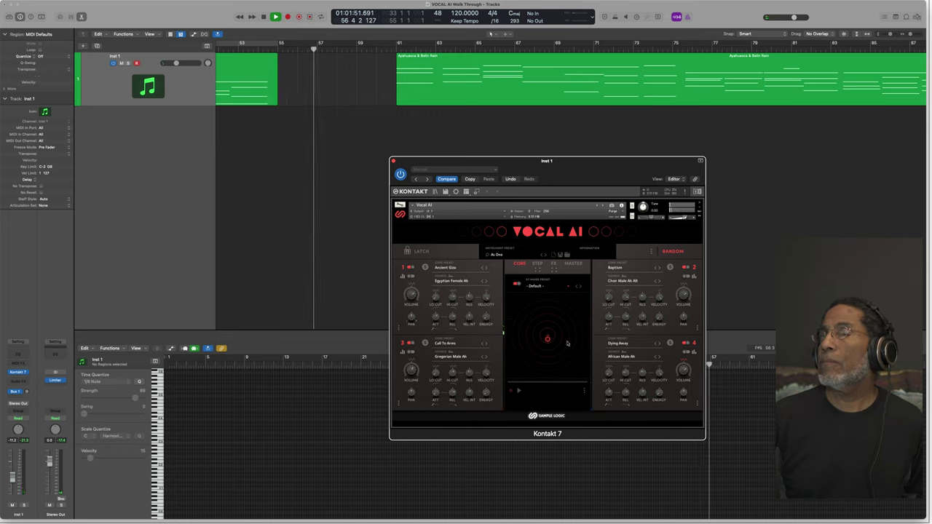
key(space)
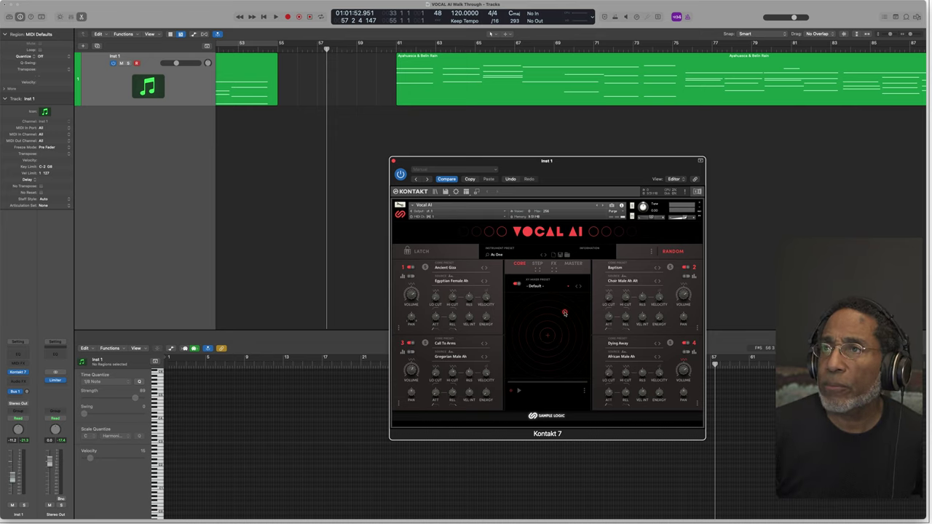
Turn on the 33–53 cycle region and play it with the Eternal Light preset.
scroll(264, 67, left, 10)
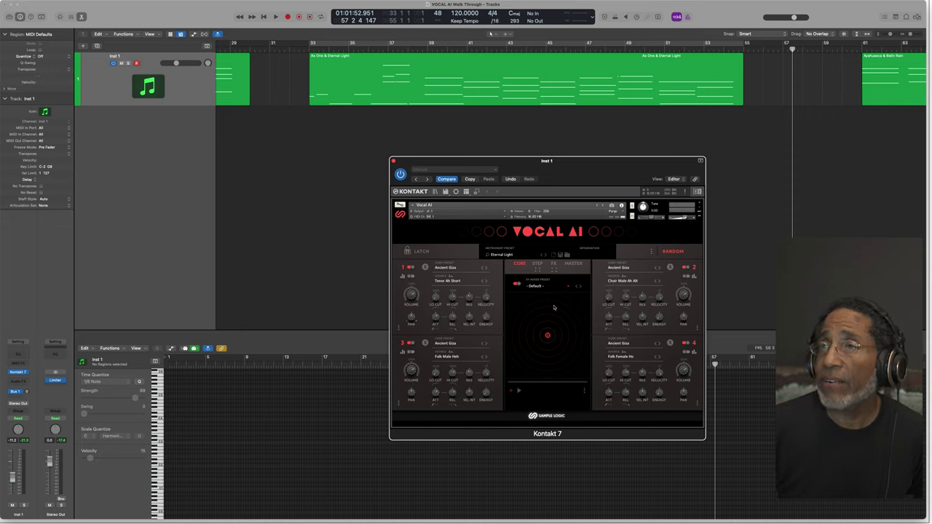
click(332, 45)
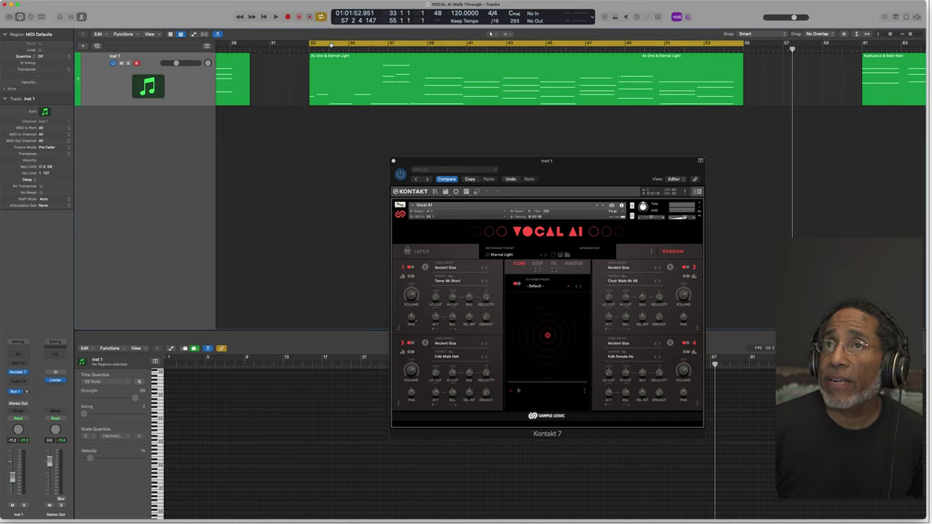
key(space)
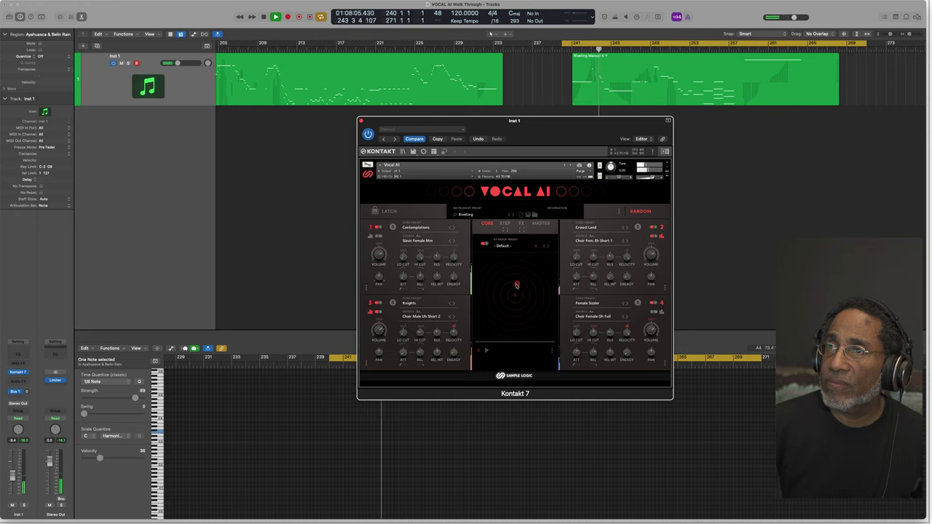
During Riveting playback, nudge the XY mixer puck slightly down-left, keeping it near centre.
drag(516, 285, 513, 290)
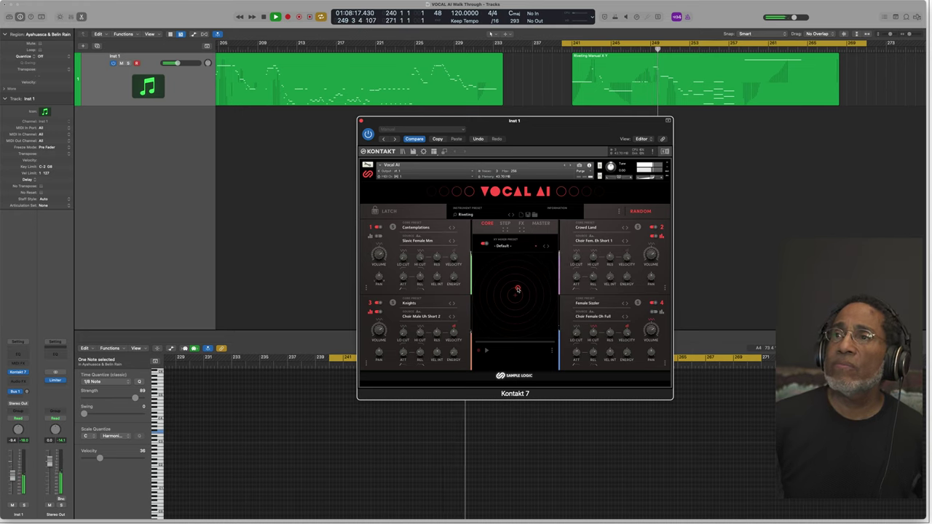
mouse_move(518, 289)
mouse_down()
mouse_move(492, 320)
mouse_move(486, 269)
mouse_move(495, 248)
mouse_move(497, 270)
mouse_move(515, 283)
mouse_up()
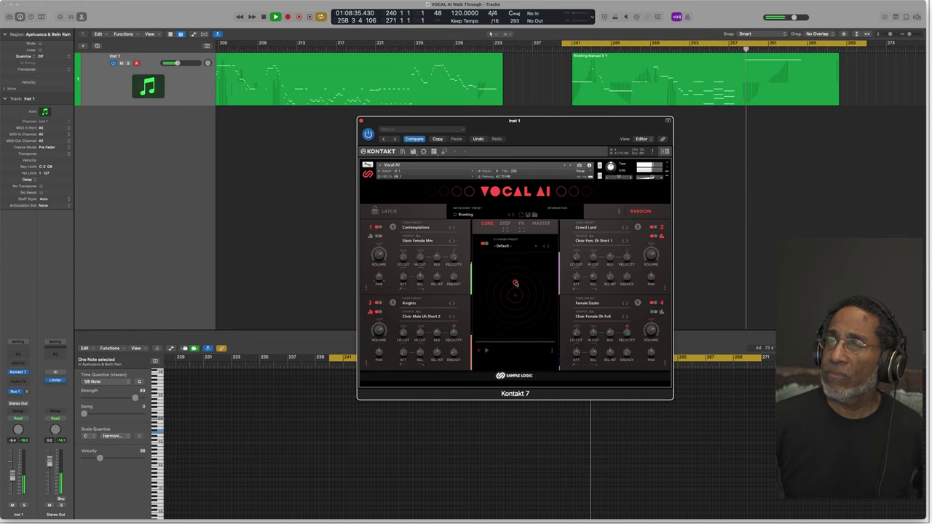